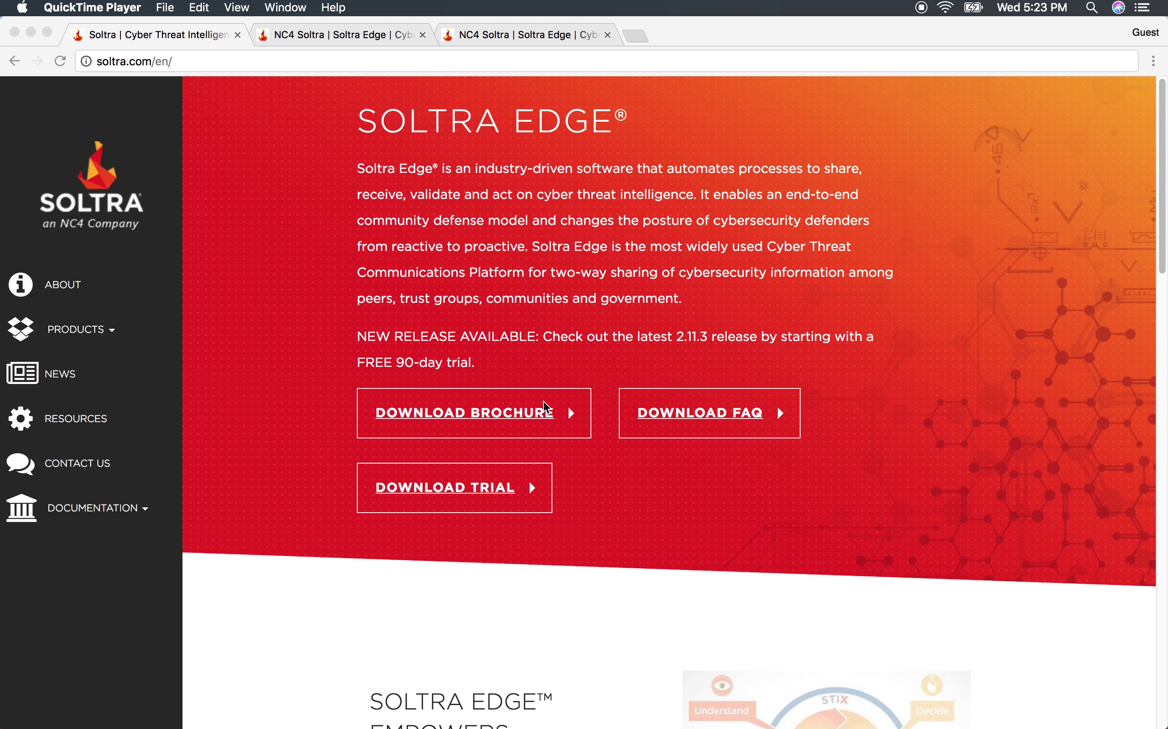
Step: Review the Soltra Edge trial page, the completed registration form, and the download confirmation page
click(191, 61)
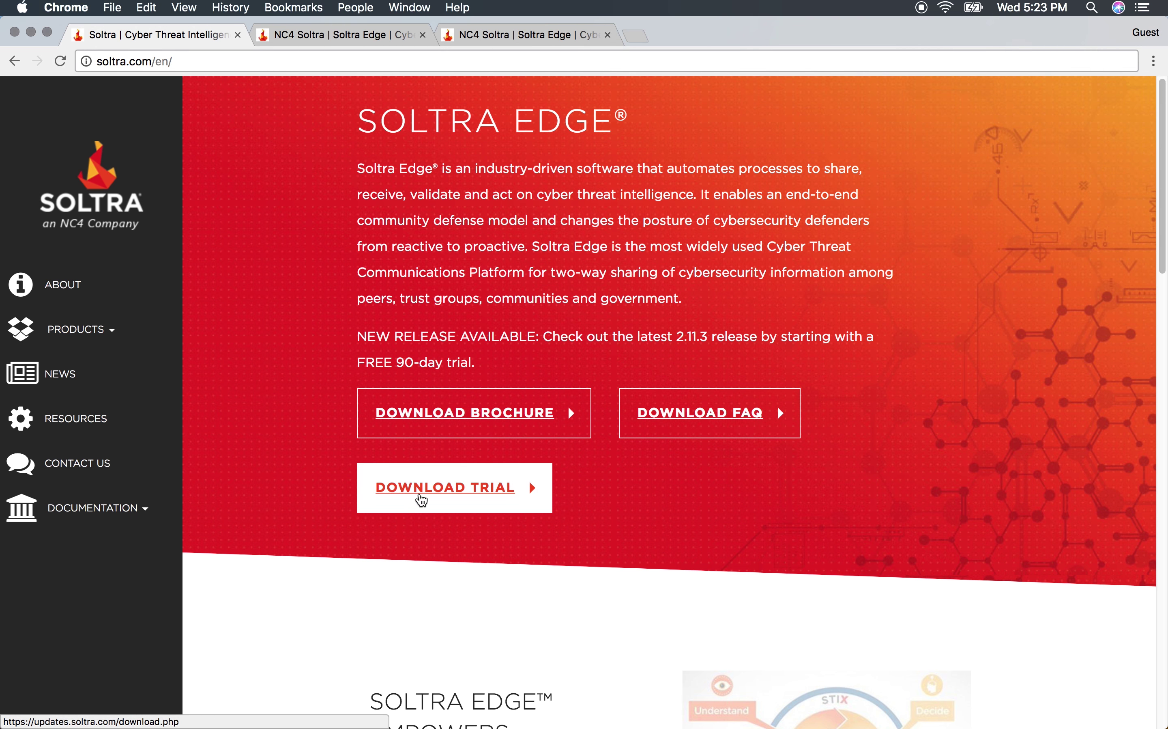
click(355, 38)
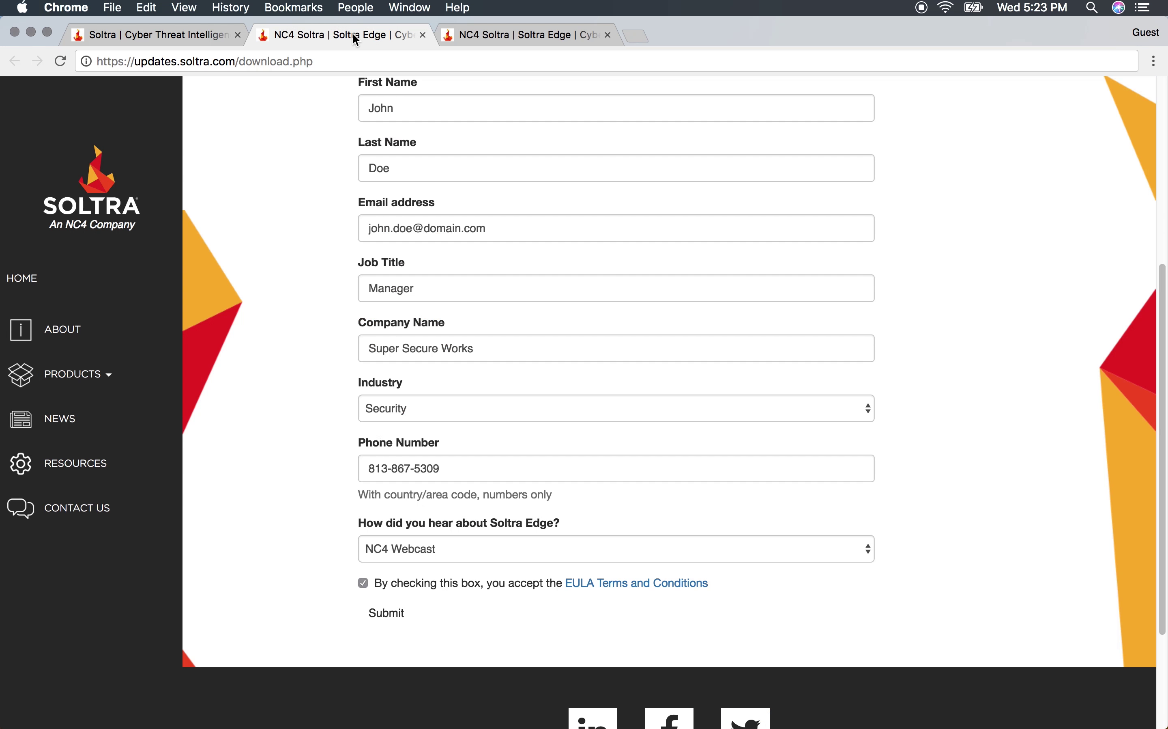
scroll(284, 216, up, 3)
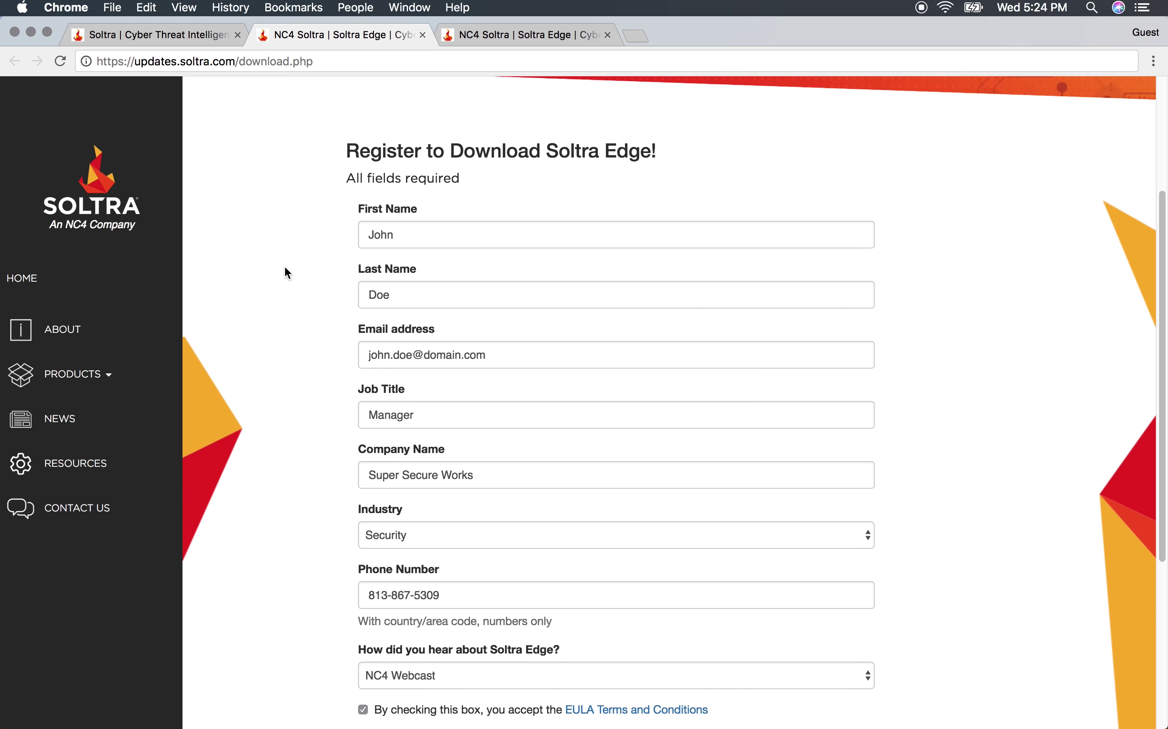
scroll(281, 265, down, 2)
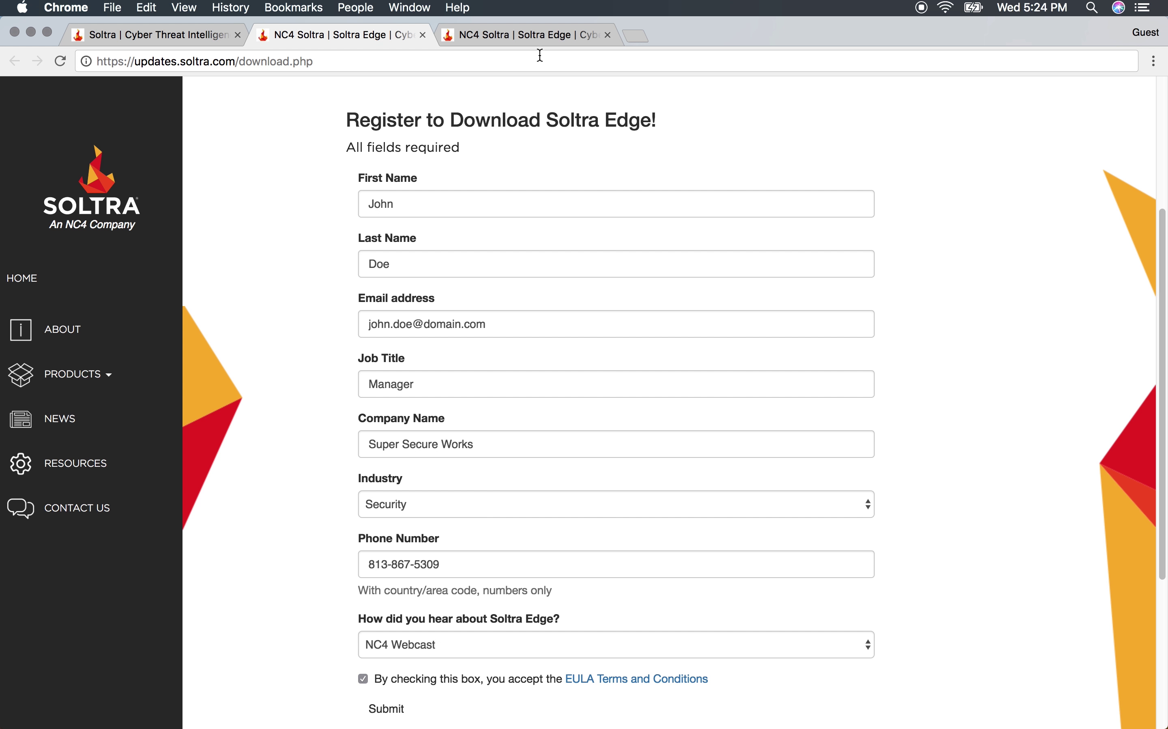
click(543, 37)
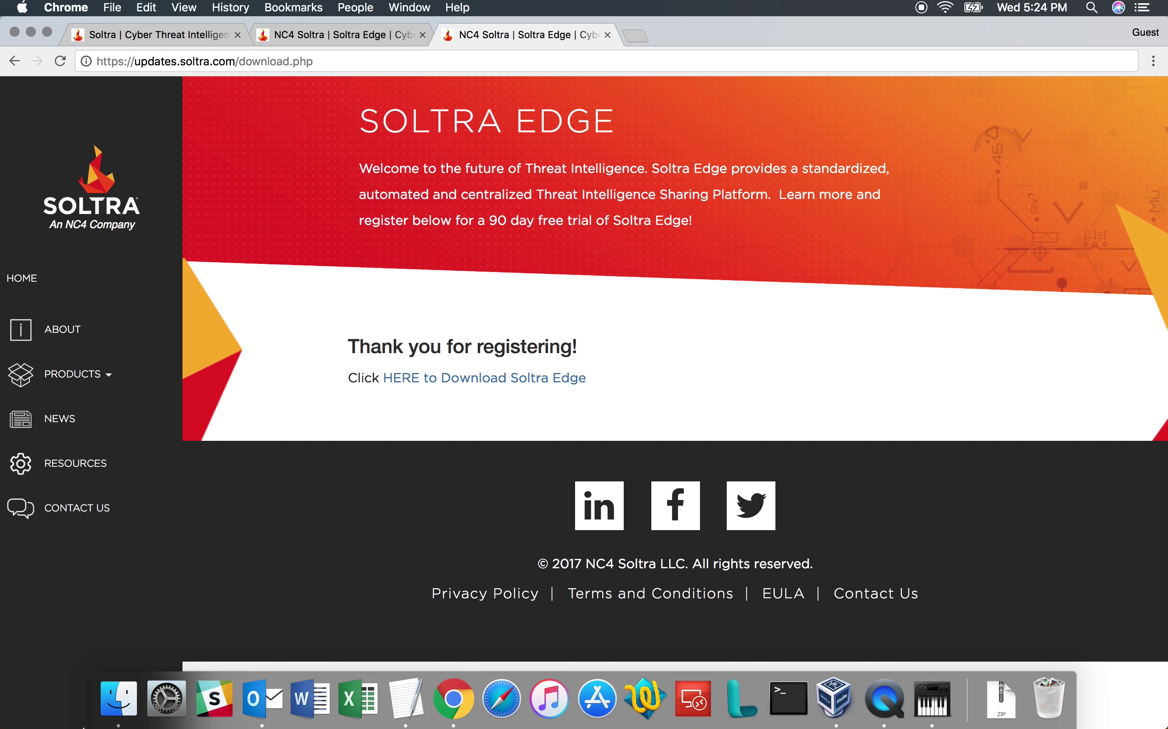
Step: Switch to Finder and extract soltra_edge_v2.11.1.zip in the Downloads folder
click(120, 701)
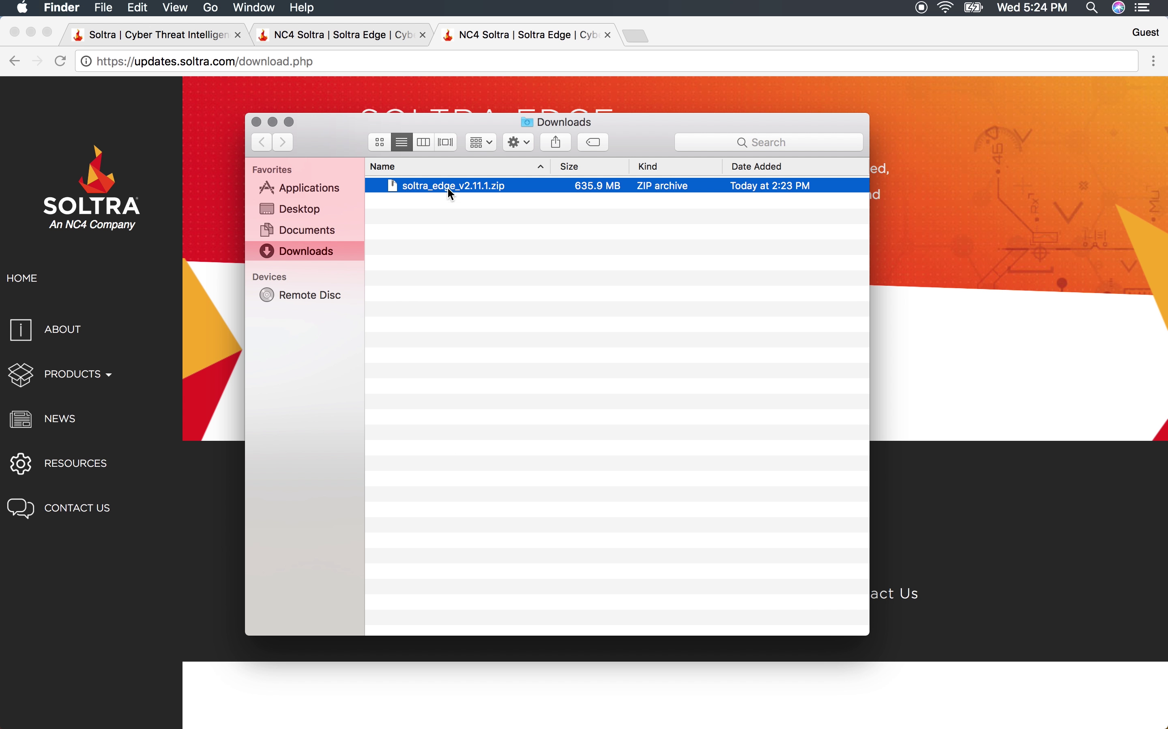
double_click(449, 189)
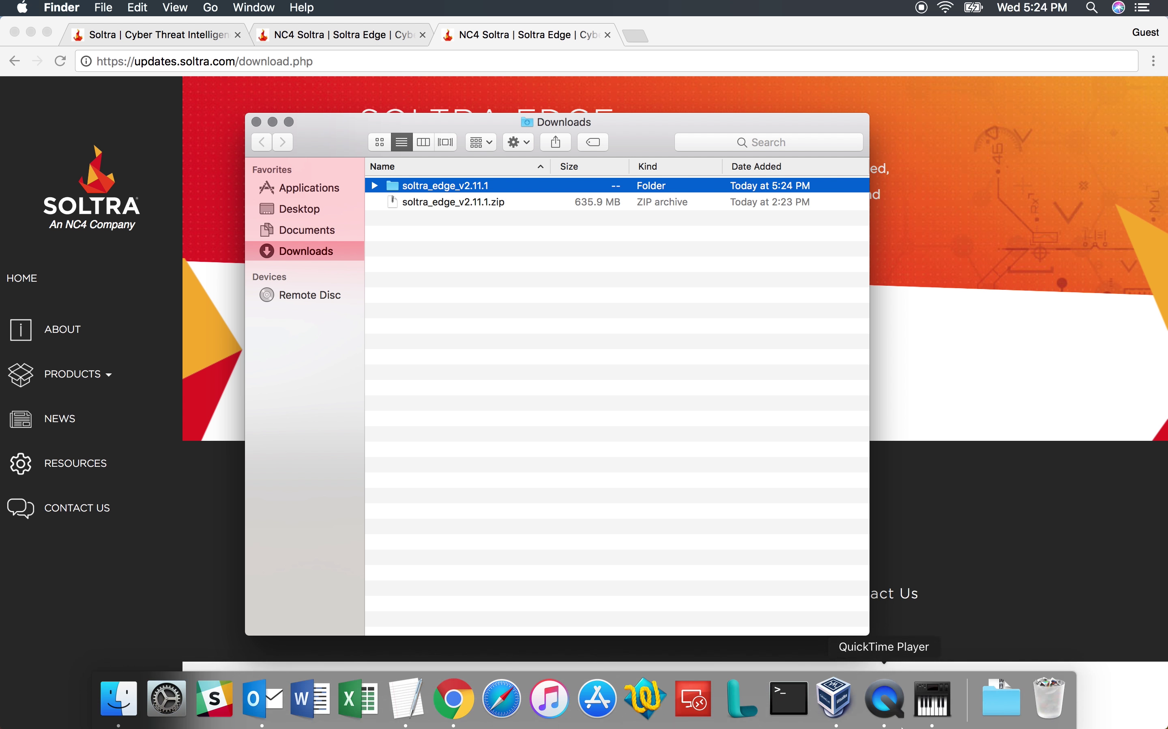
Step: Switch to VirtualBox and import the soltra-edge-vm-2.2-2.11.1.ova appliance from the extracted soltra_edge_v2.11.1 folder with its suggested settings
click(849, 705)
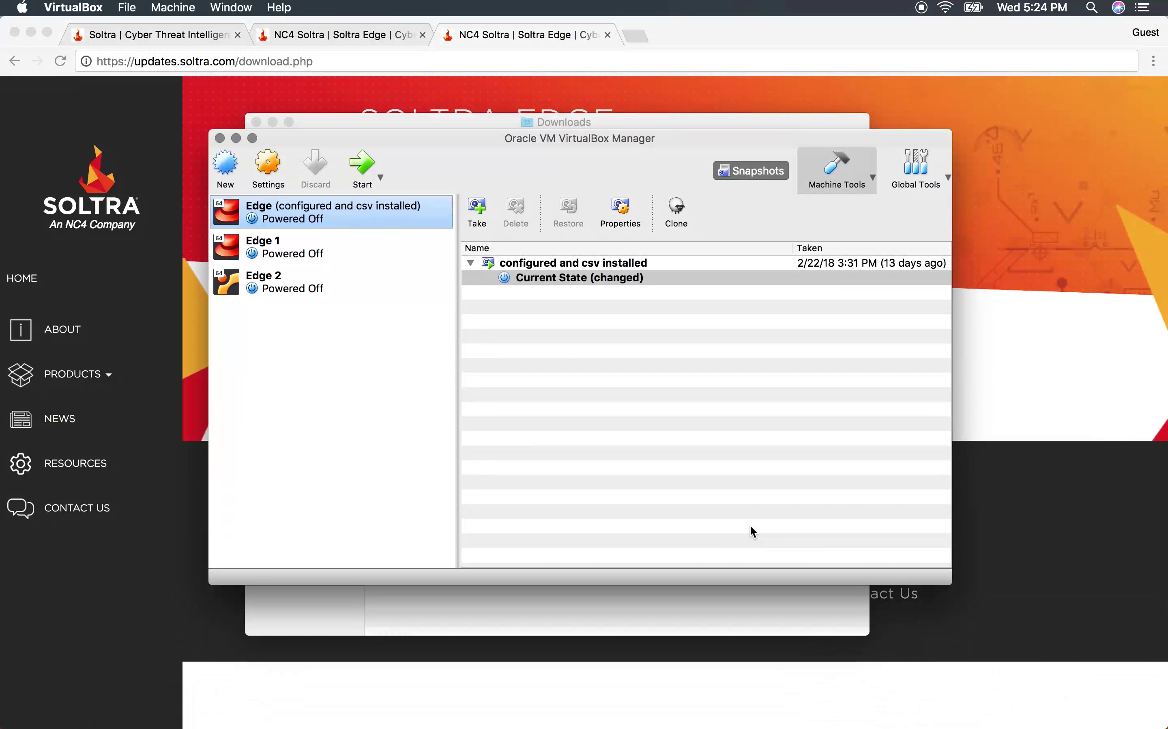
click(127, 7)
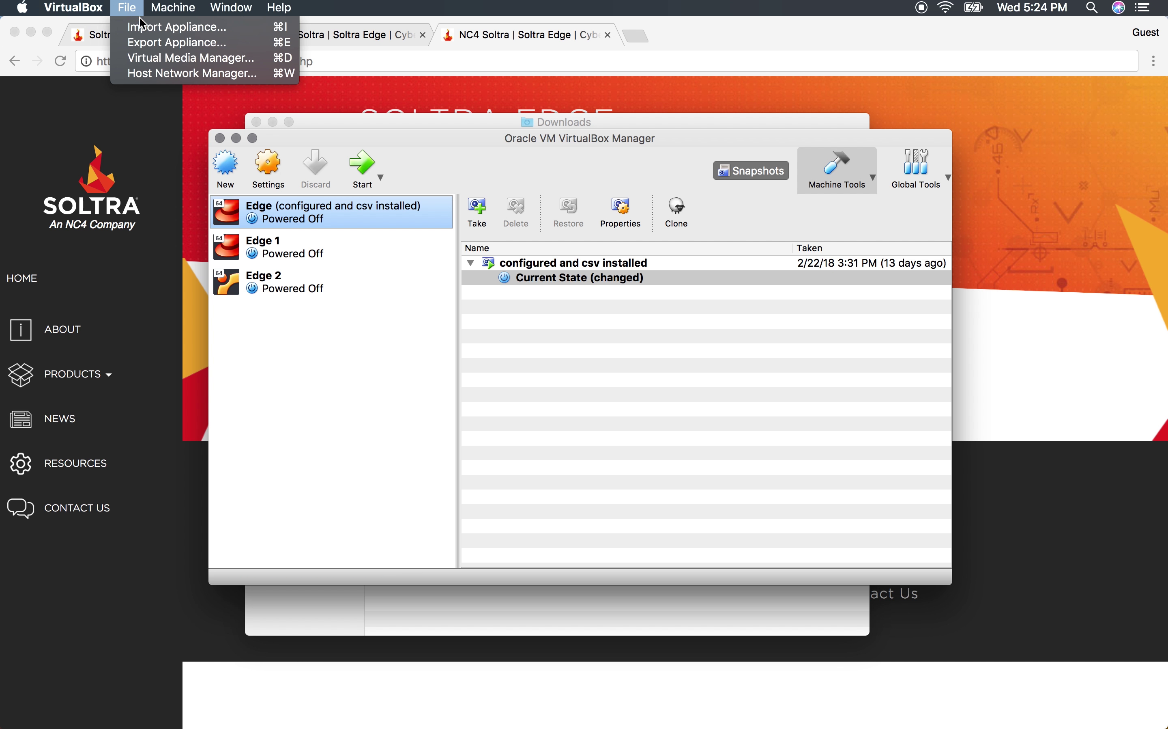
click(144, 23)
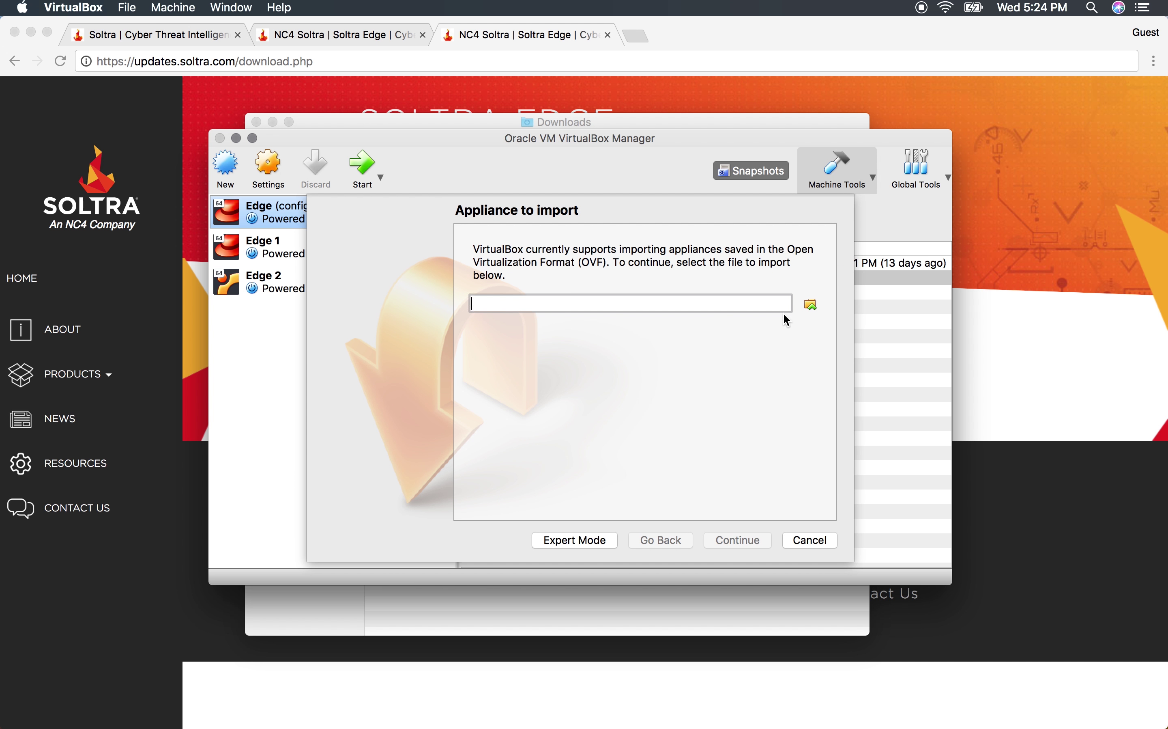
click(808, 309)
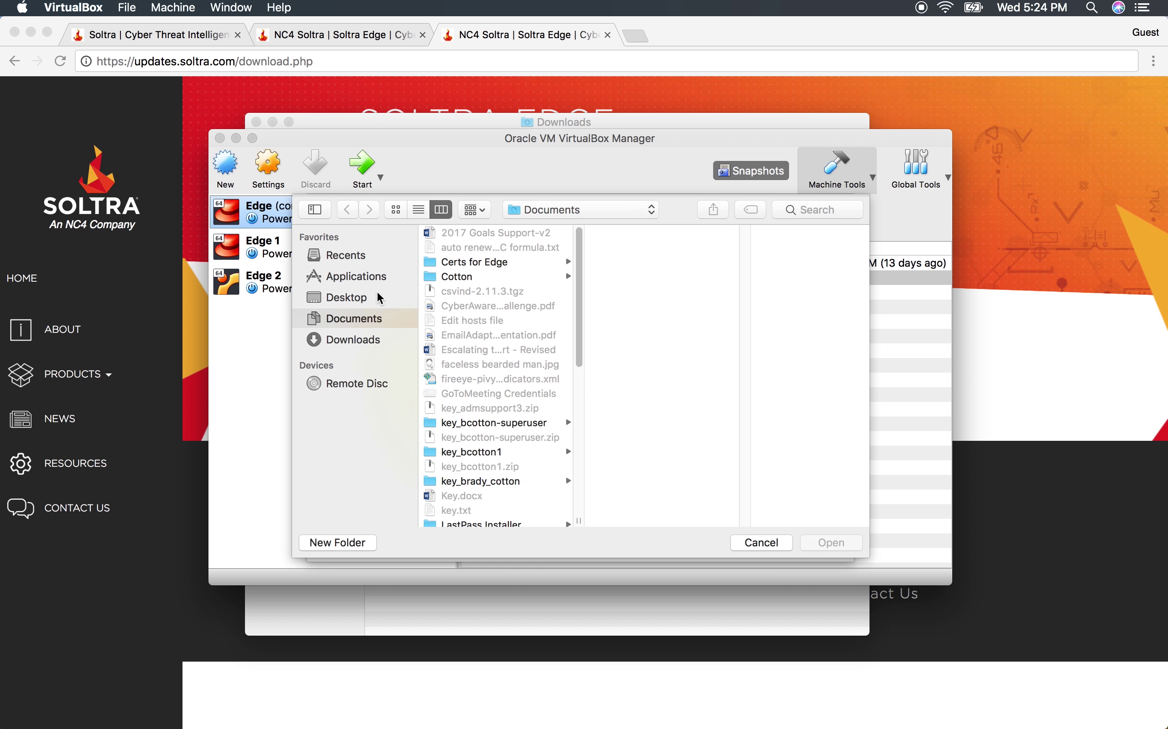
click(350, 338)
click(491, 233)
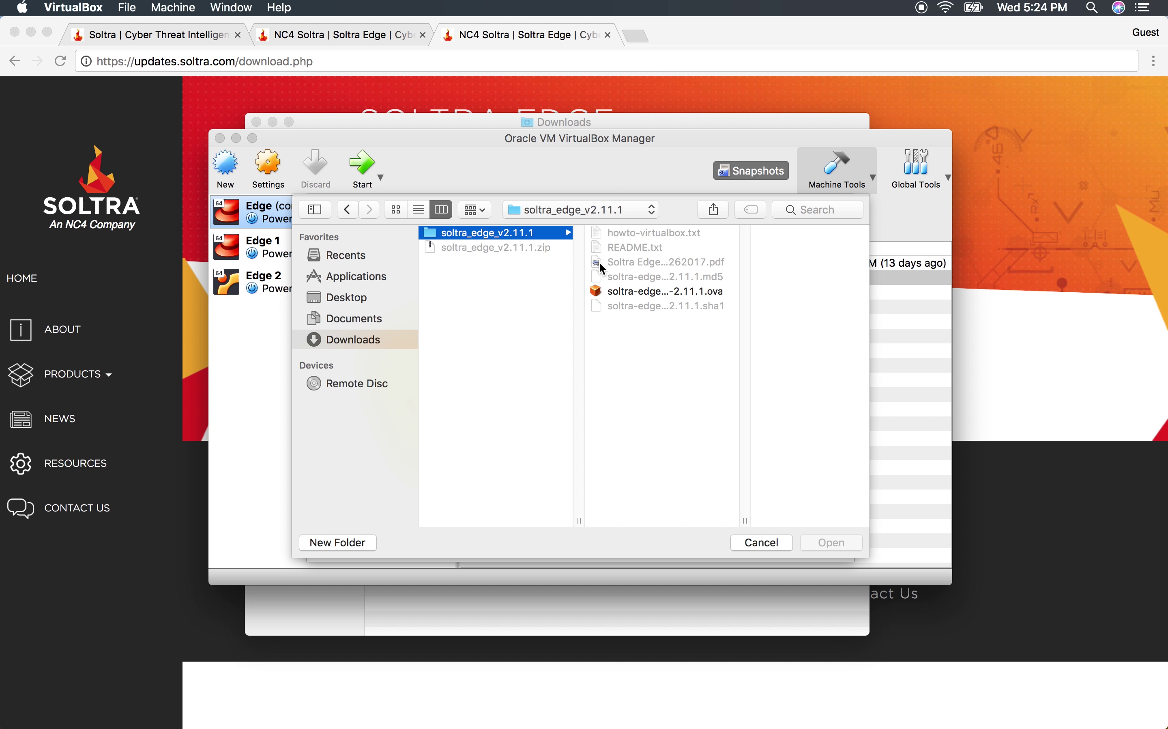
click(618, 291)
click(816, 542)
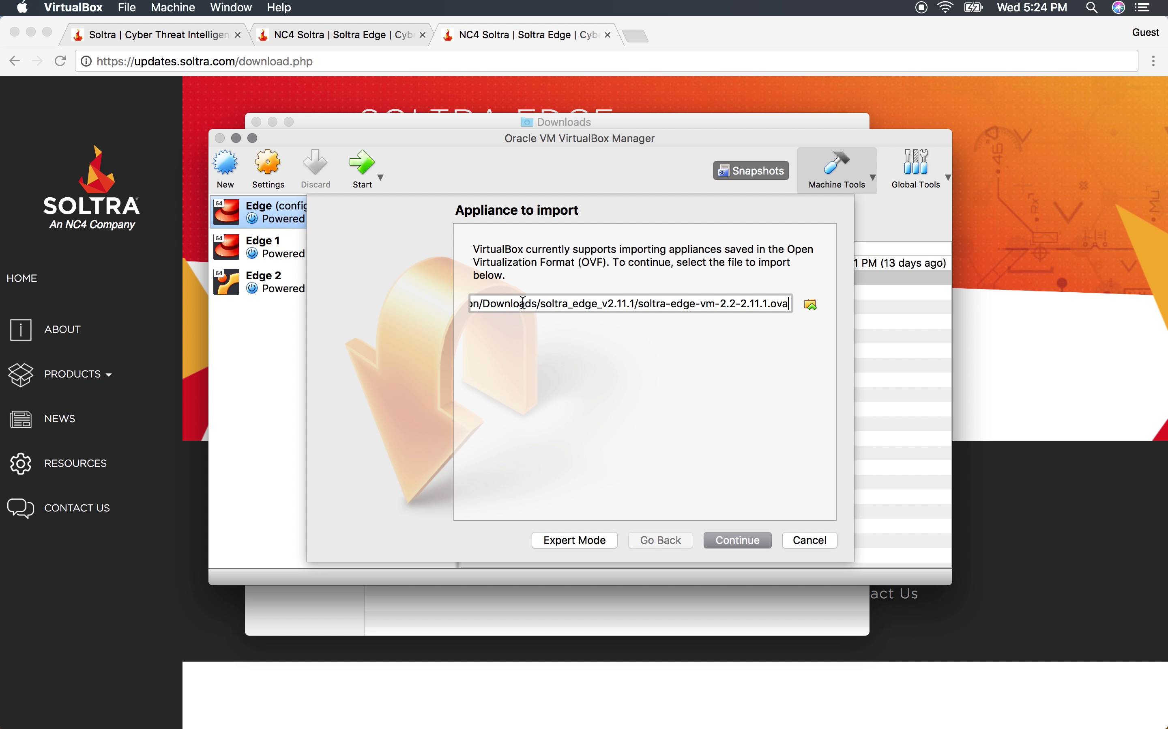
click(716, 539)
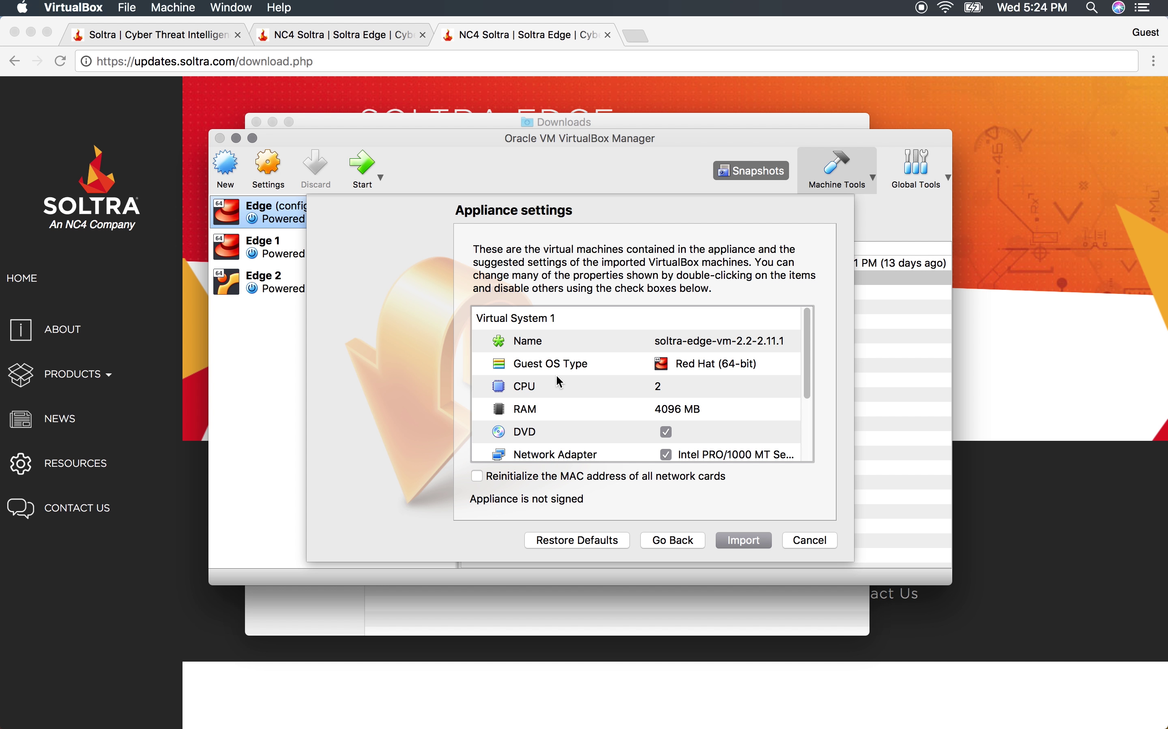
click(757, 539)
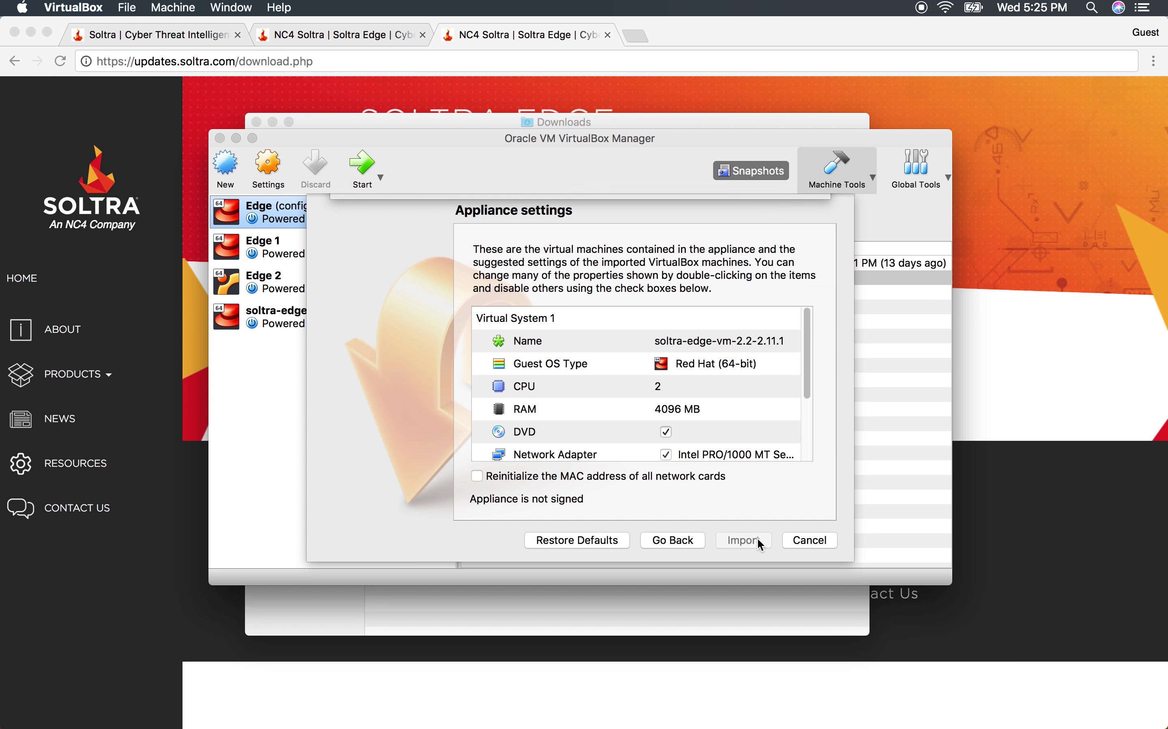
Step: Enable network Adapter 2 on the soltra-edge-vm-2.2-2.11.1 machine and attach it to the Host-only Adapter vboxnet0
click(329, 324)
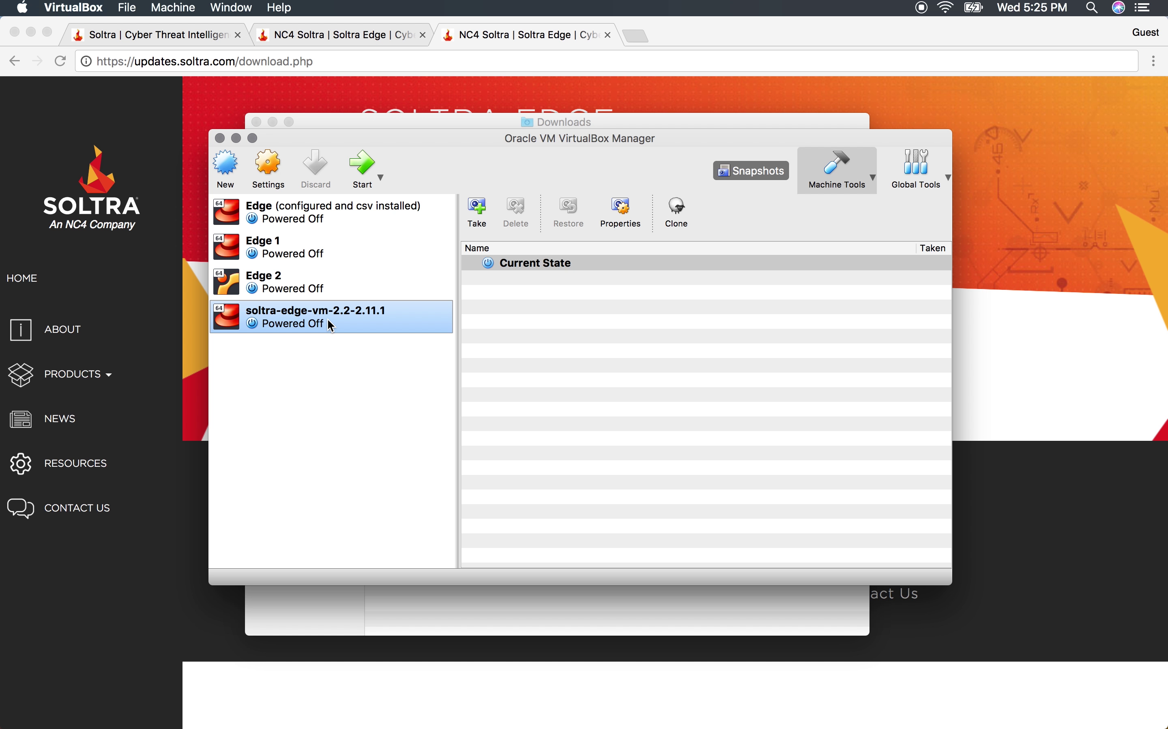
right_click(330, 325)
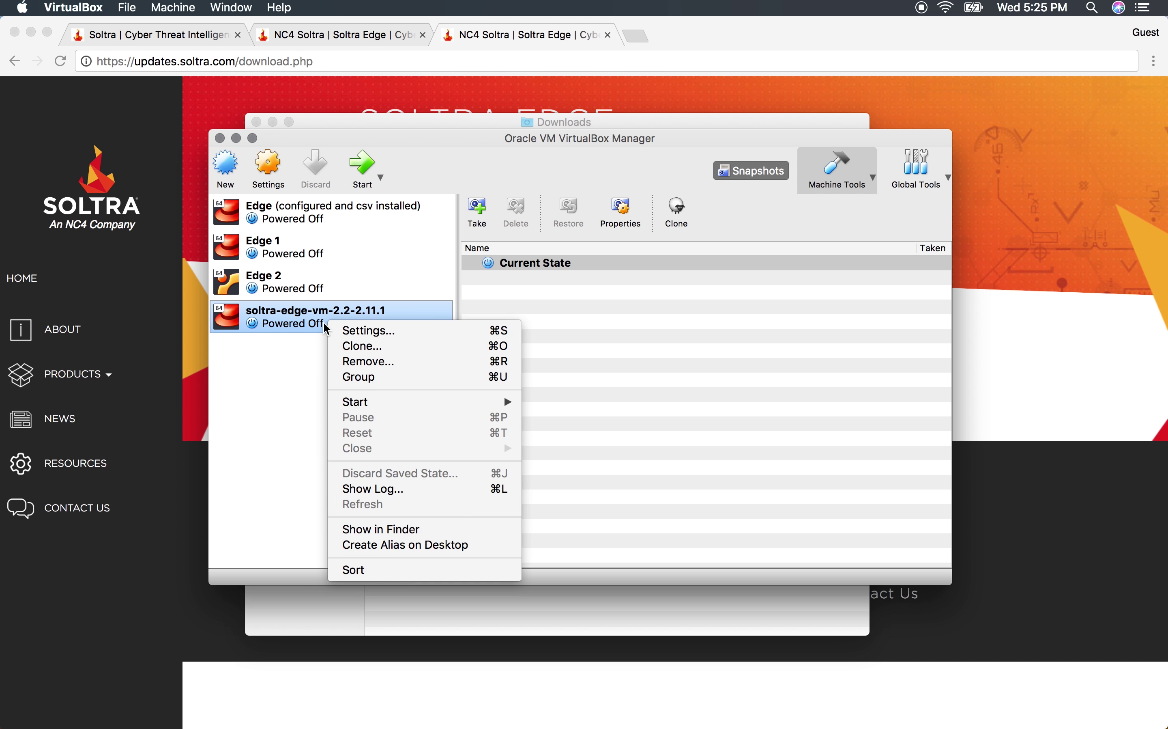
click(354, 331)
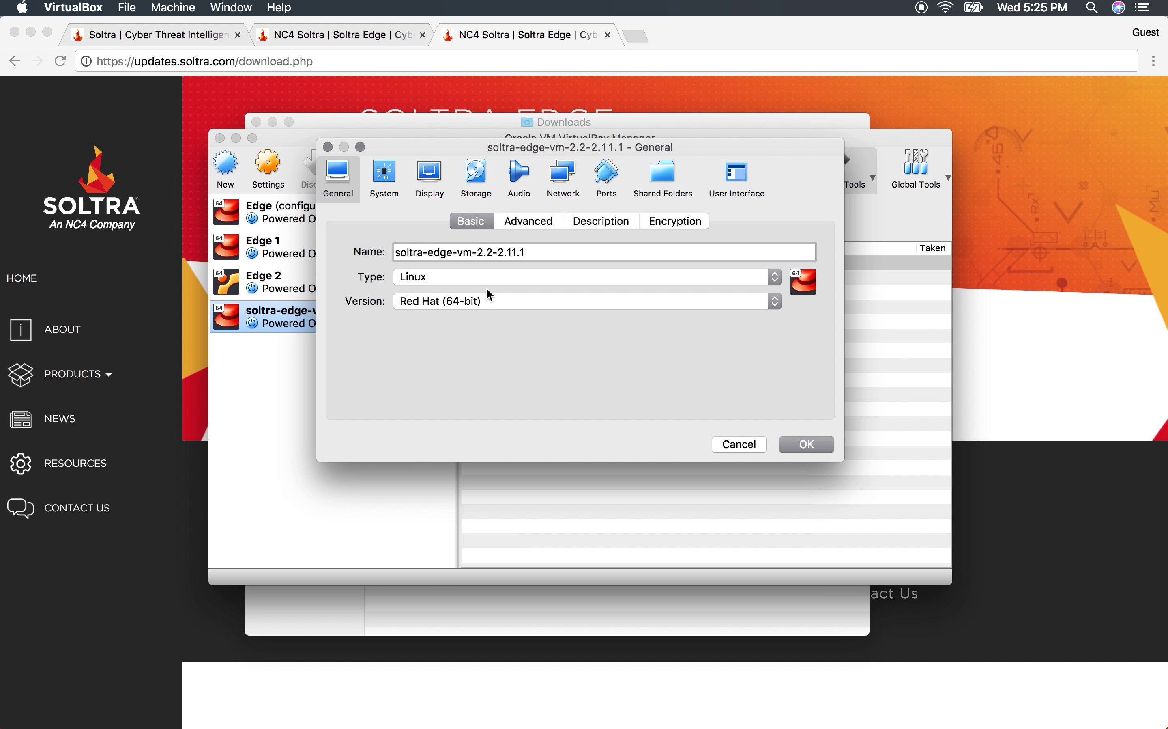
click(563, 176)
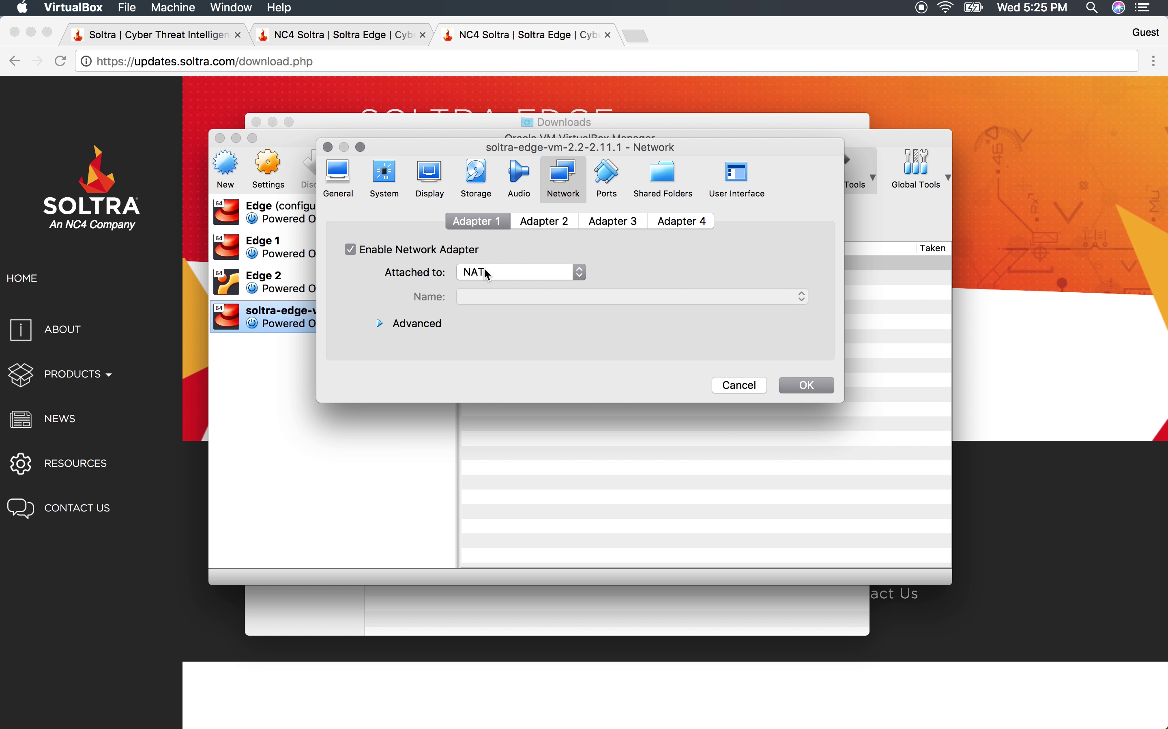
click(552, 221)
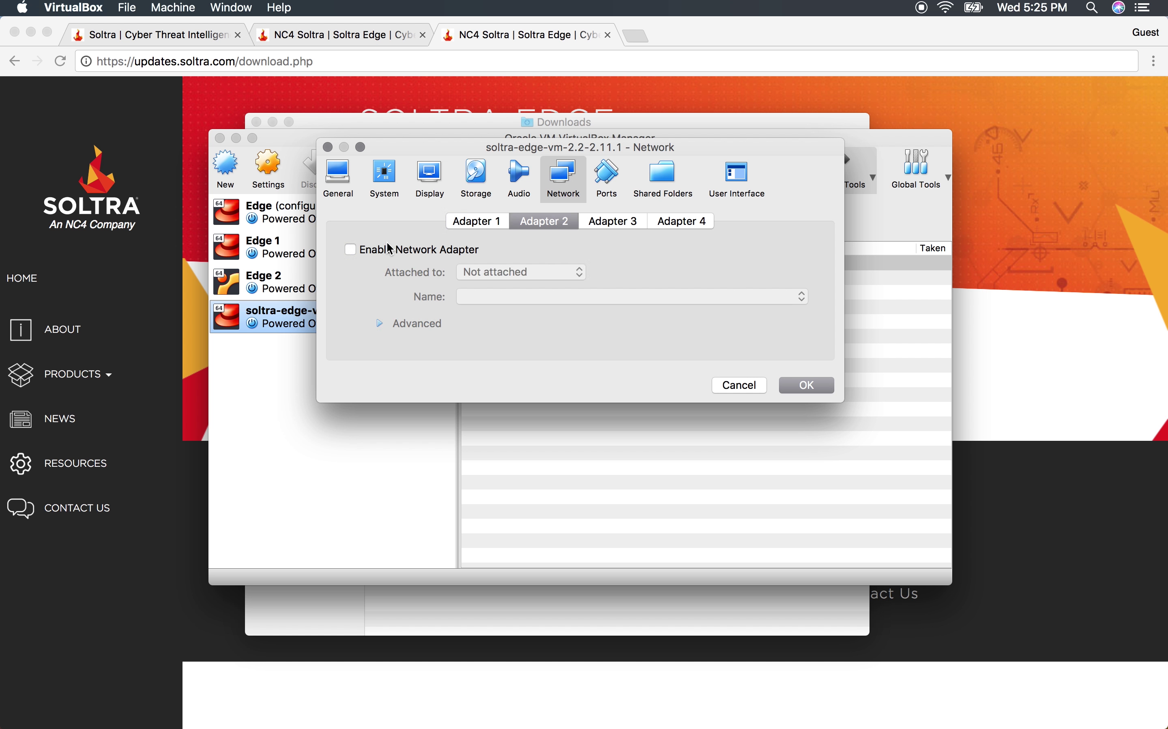
click(353, 251)
click(522, 271)
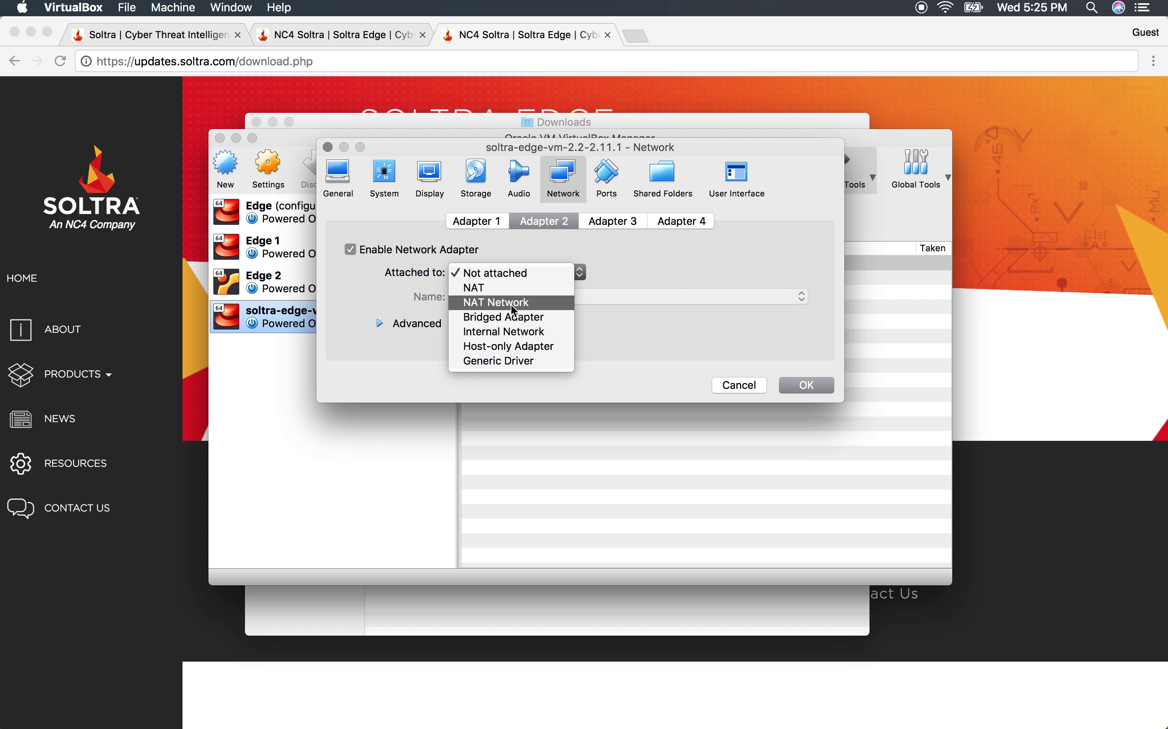
click(517, 344)
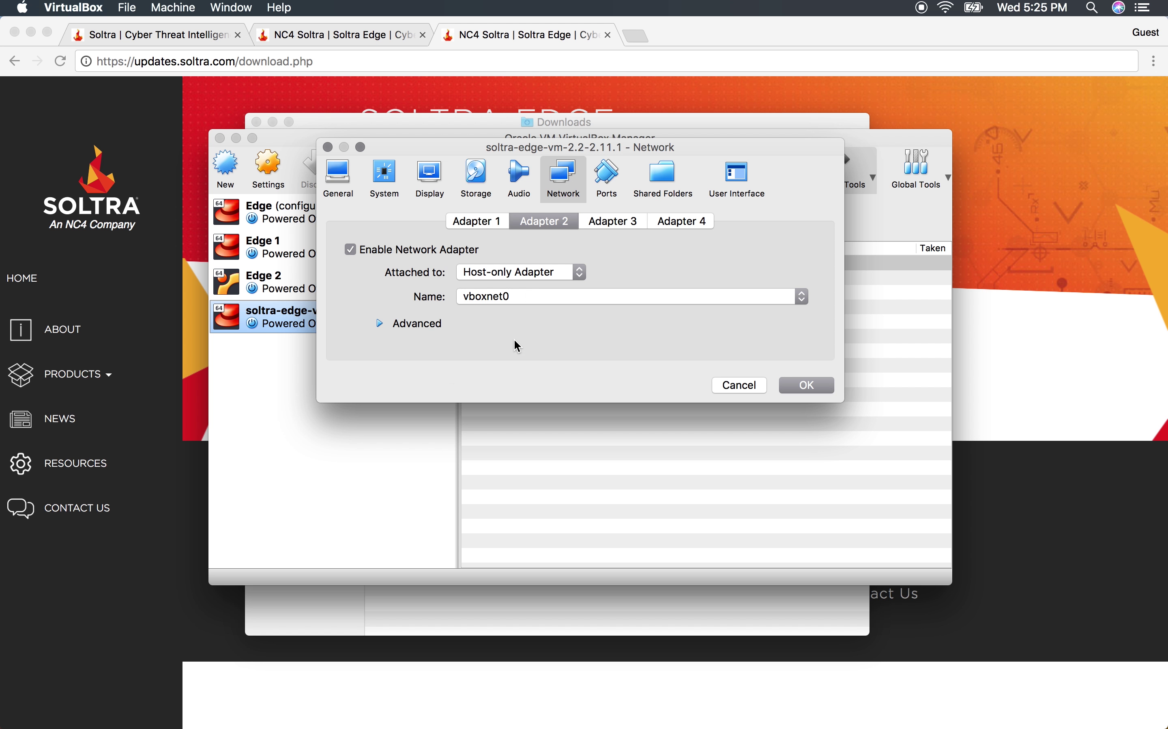
click(790, 385)
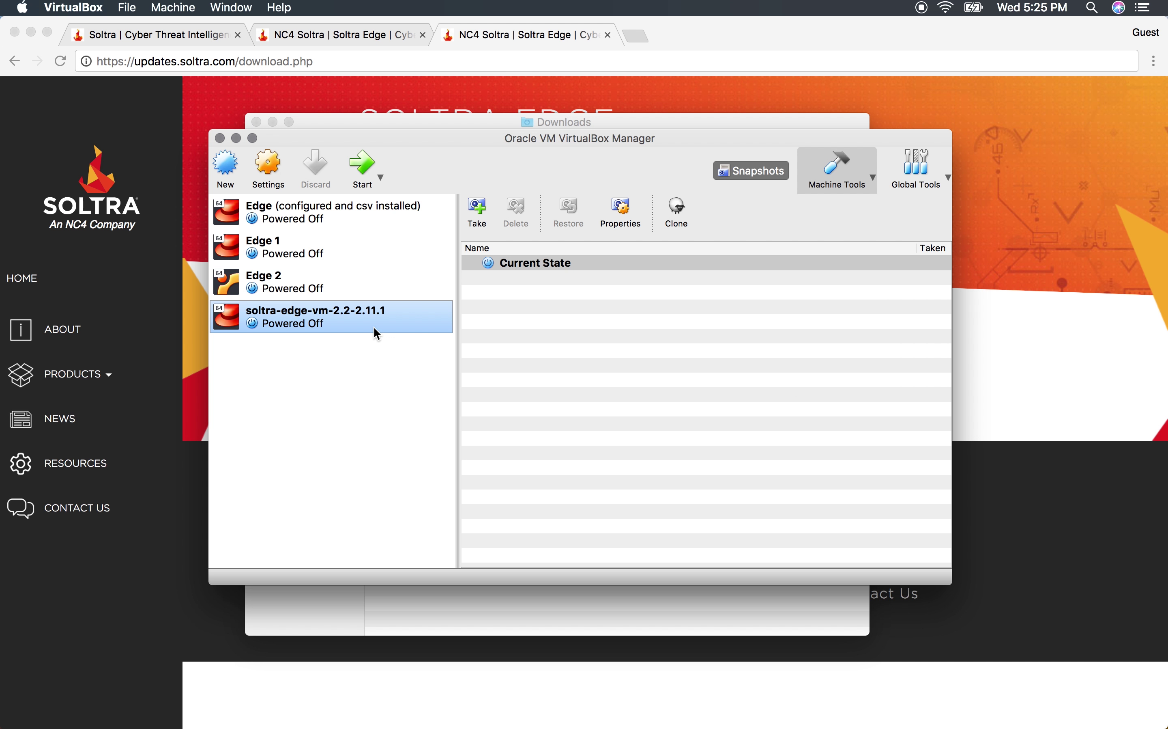
Step: Start the soltra-edge-vm-2.2-2.11.1 virtual machine and dismiss the keyboard capture and mouse integration notices
click(361, 164)
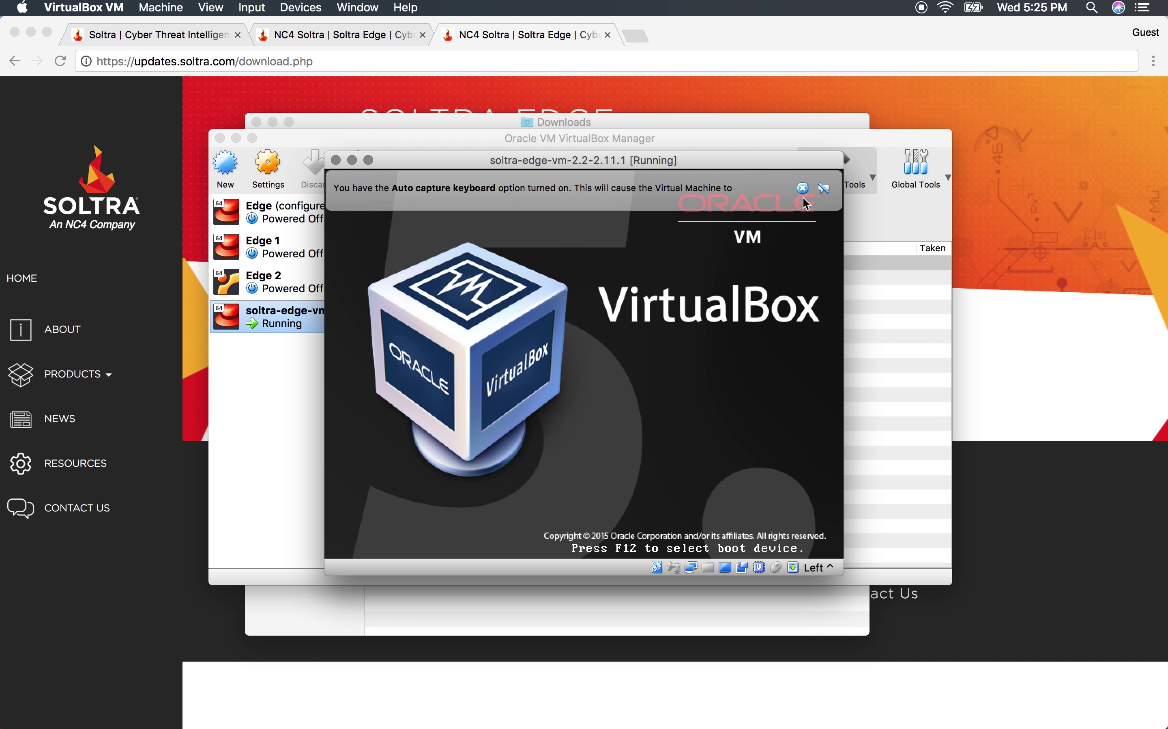
click(804, 189)
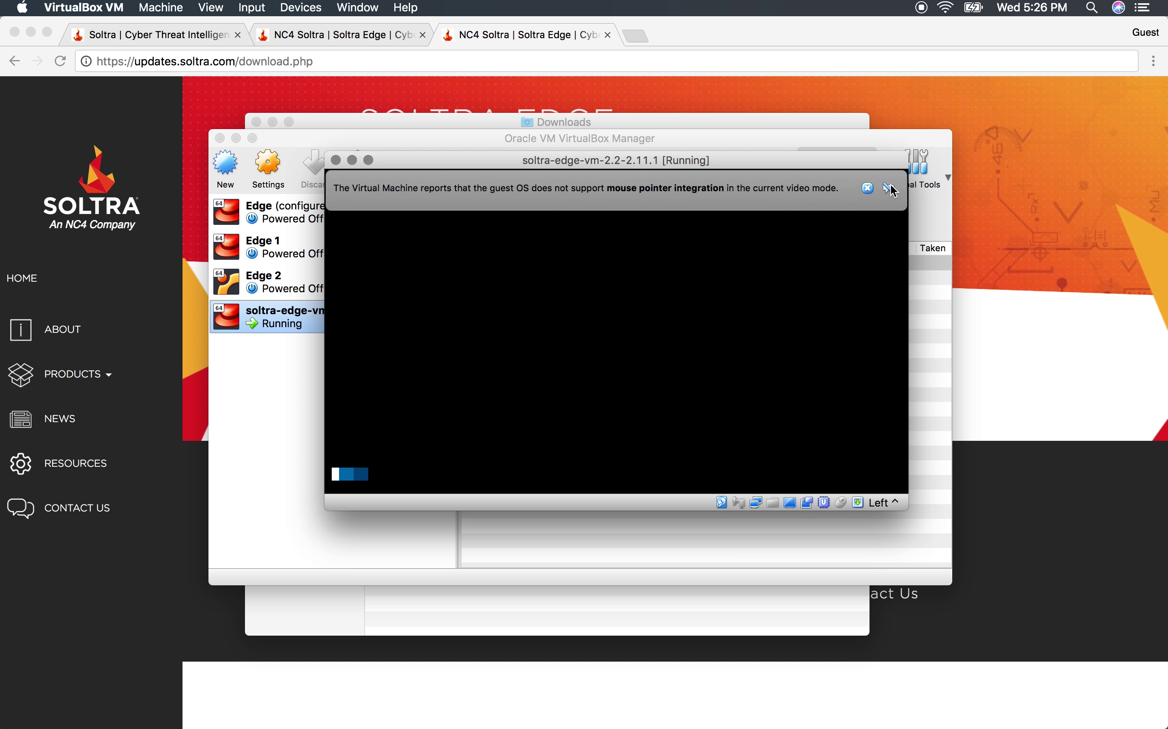
click(875, 190)
Step: Switch the running virtual machine to Scaled Mode and enlarge its window to fill most of the screen
click(210, 7)
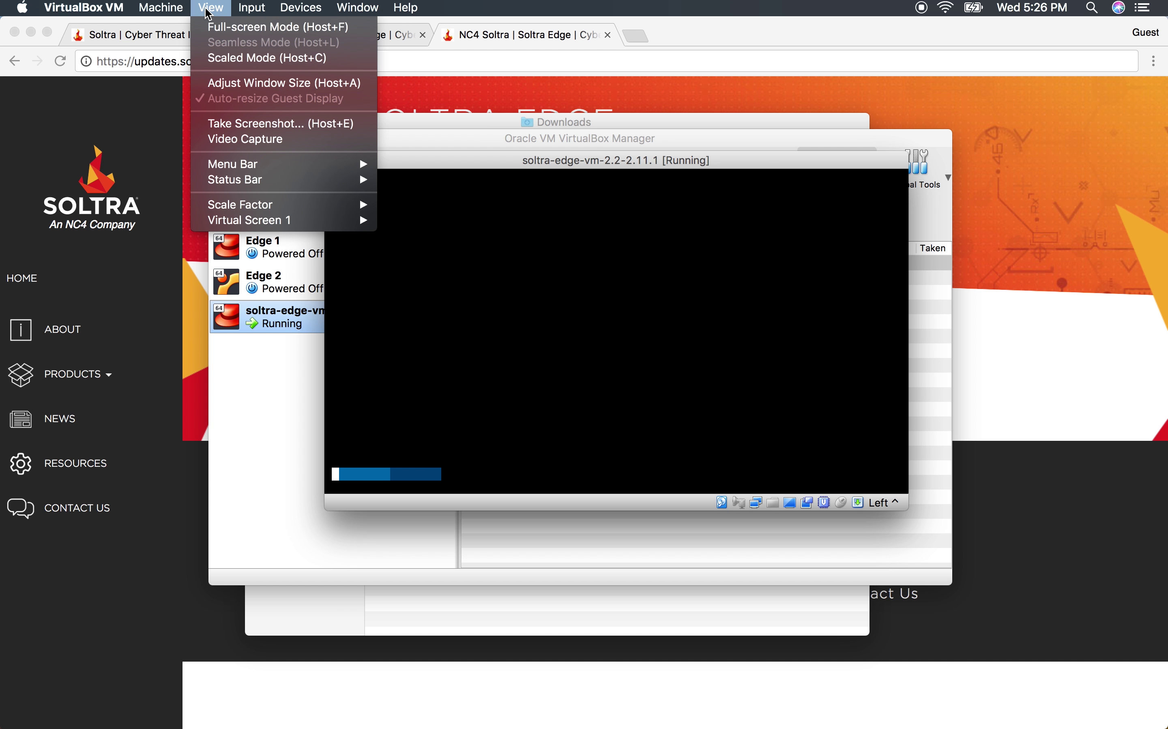
click(211, 58)
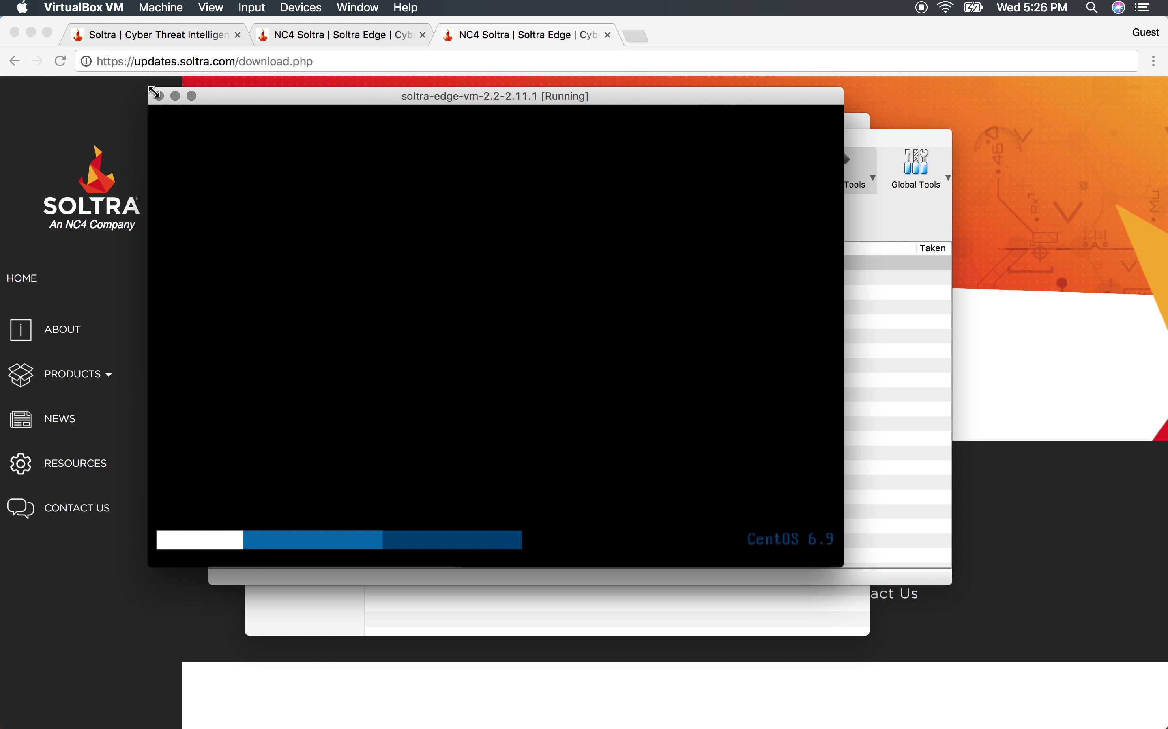
drag(838, 559, 1015, 644)
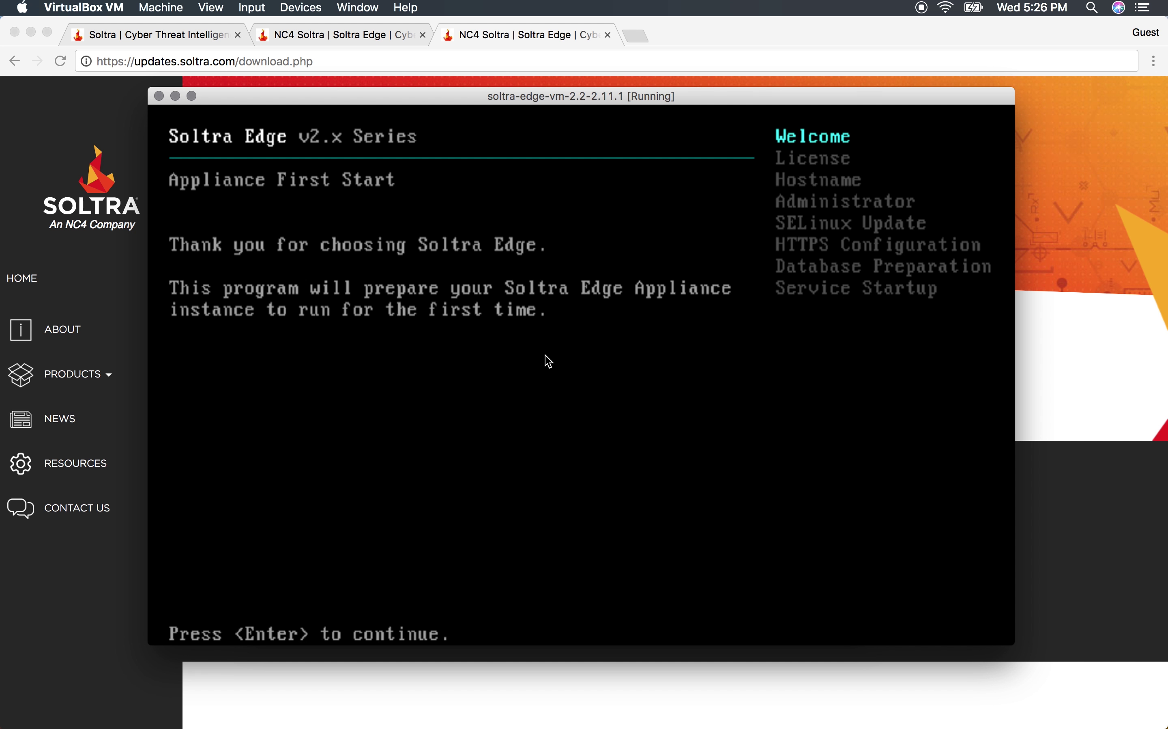
Step: Proceed through the appliance's welcome and license screens and accept the default hostname edge.localdomain
key(Return)
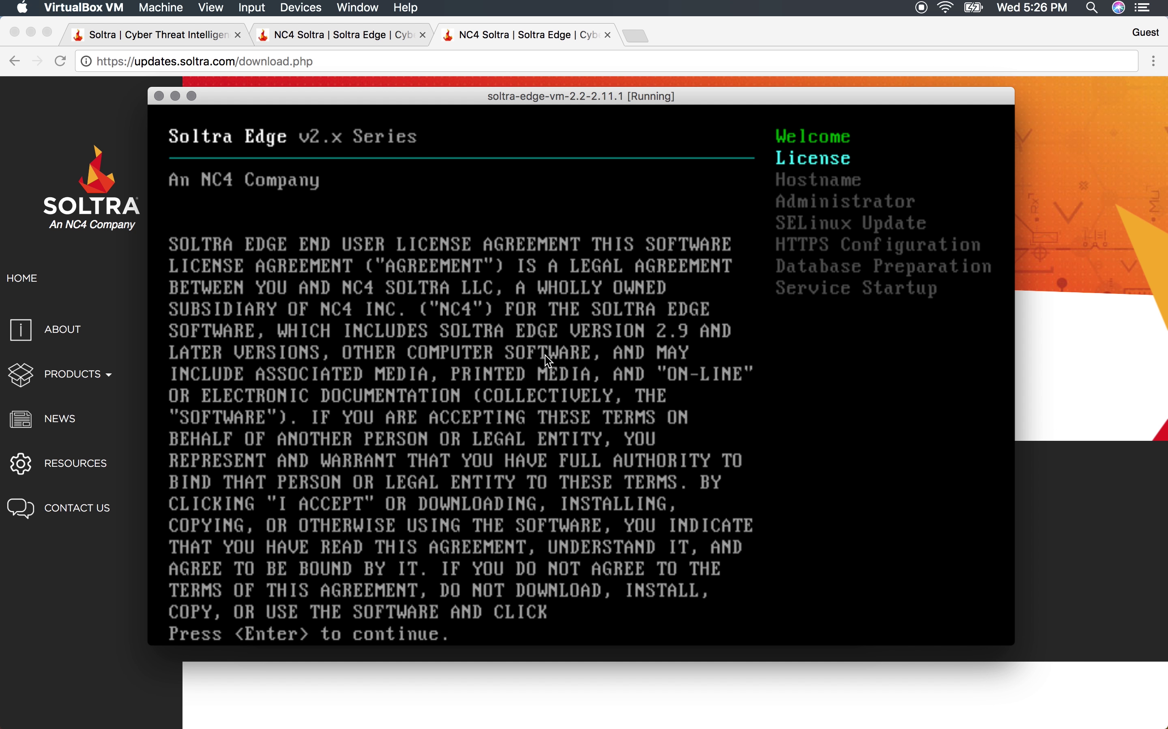
key(Return)
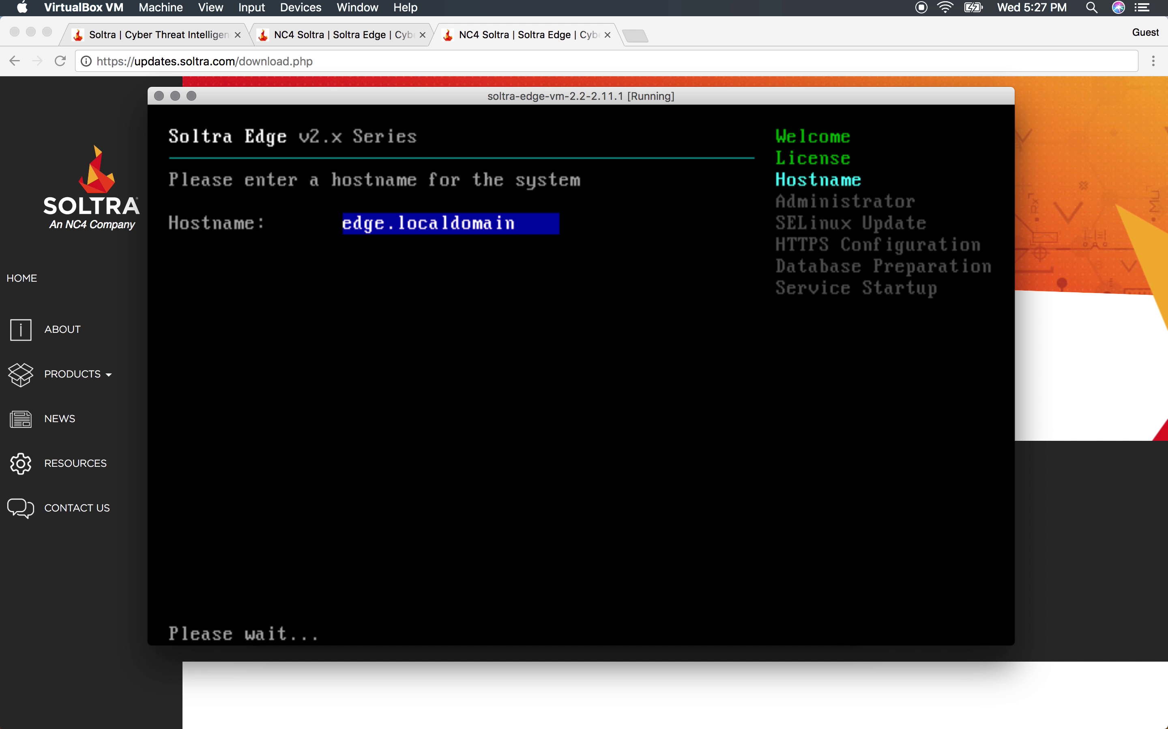
key(Return)
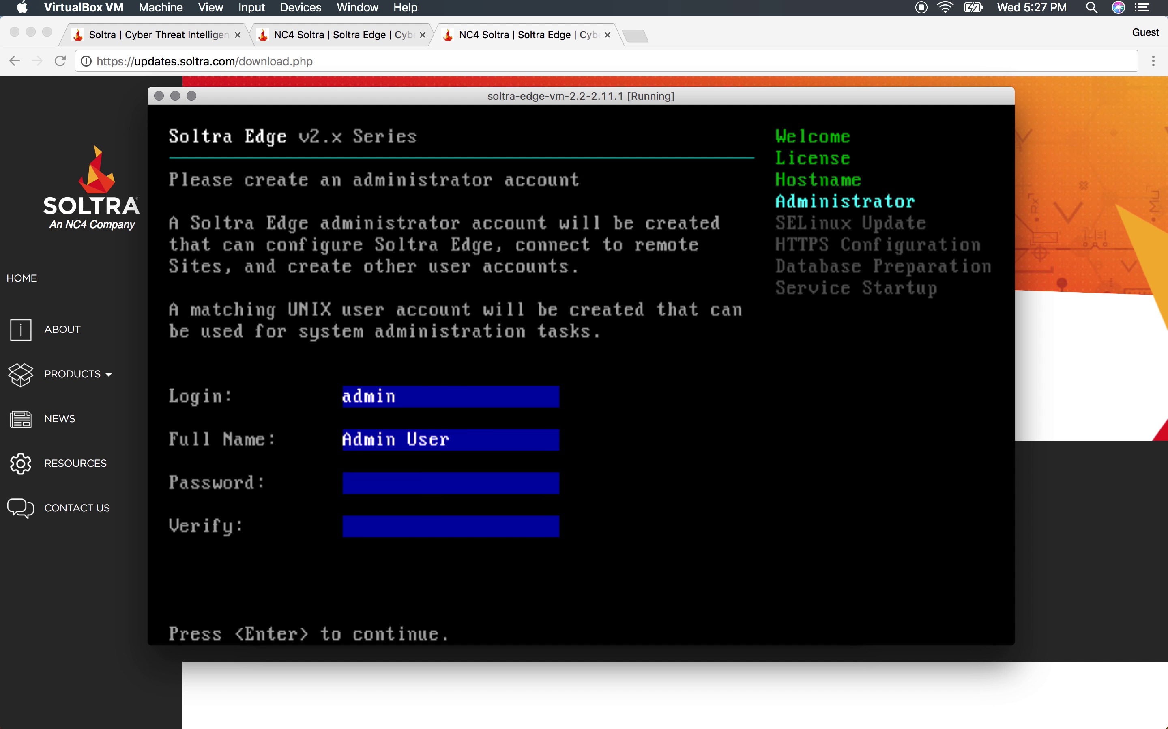
Step: Create the administrator account with the default login and full name, entering and verifying its password
key(Tab)
key(Tab)
text(*********)
key(Tab)
text(*********)
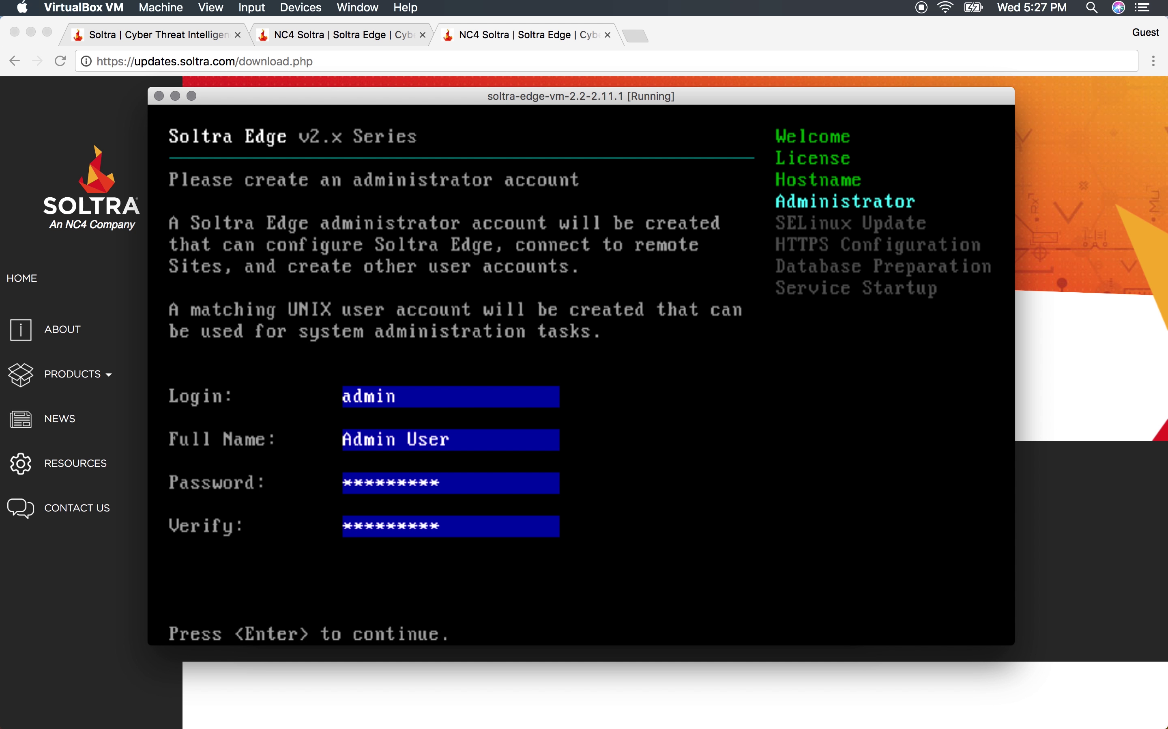
key(Return)
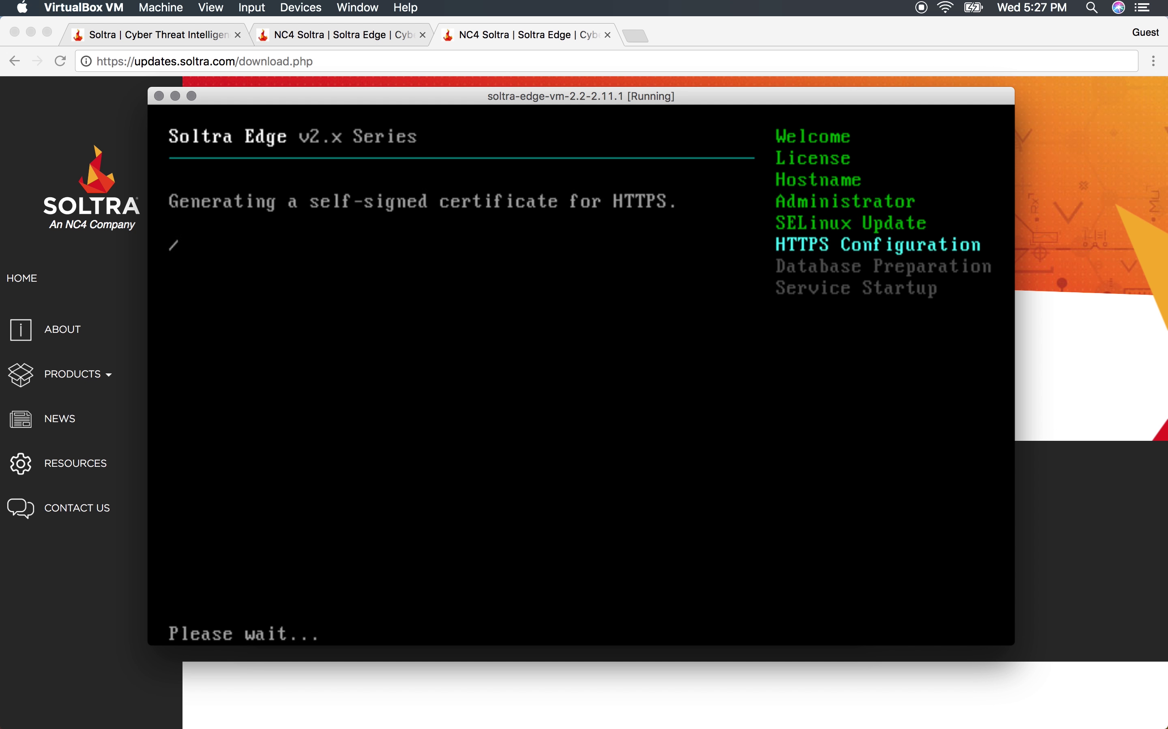